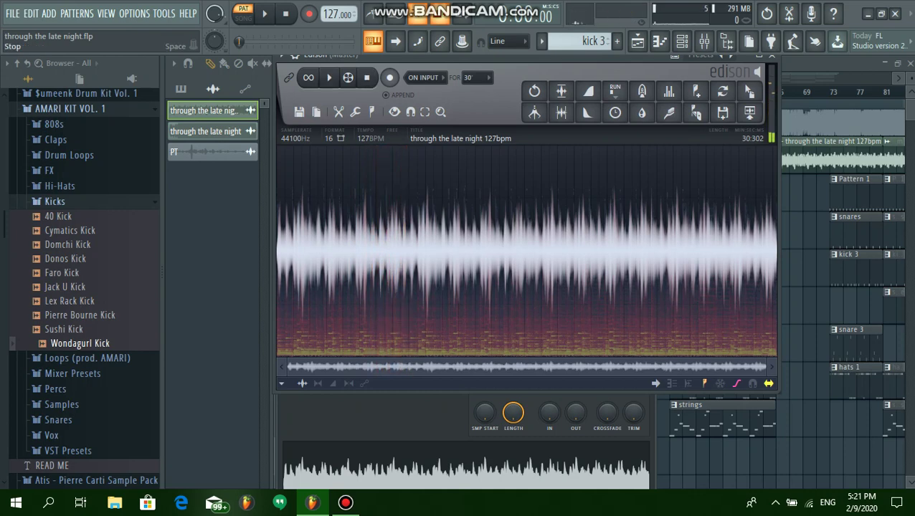
Step: Close the Edison audio editor and play Pattern 1's Open Hat 5 notes in the piano roll
{"action": "key", "text": "Escape"}
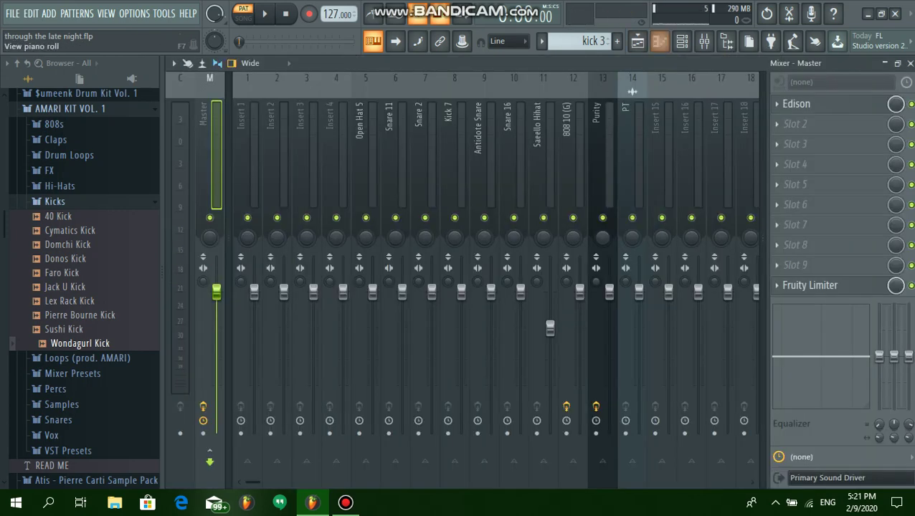
{"action": "left_click", "coordinate": [638, 41]}
{"action": "left_click", "coordinate": [482, 192]}
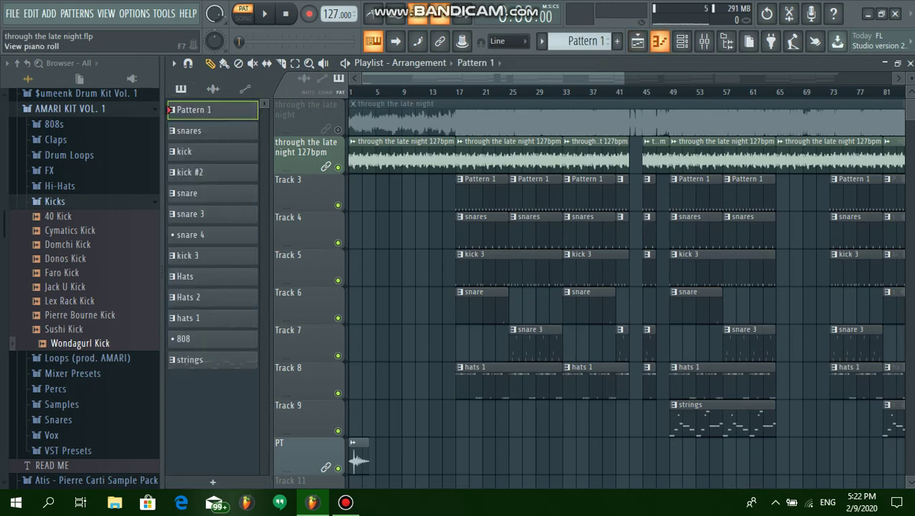
{"action": "left_click", "coordinate": [660, 41]}
{"action": "double_click", "coordinate": [346, 169]}
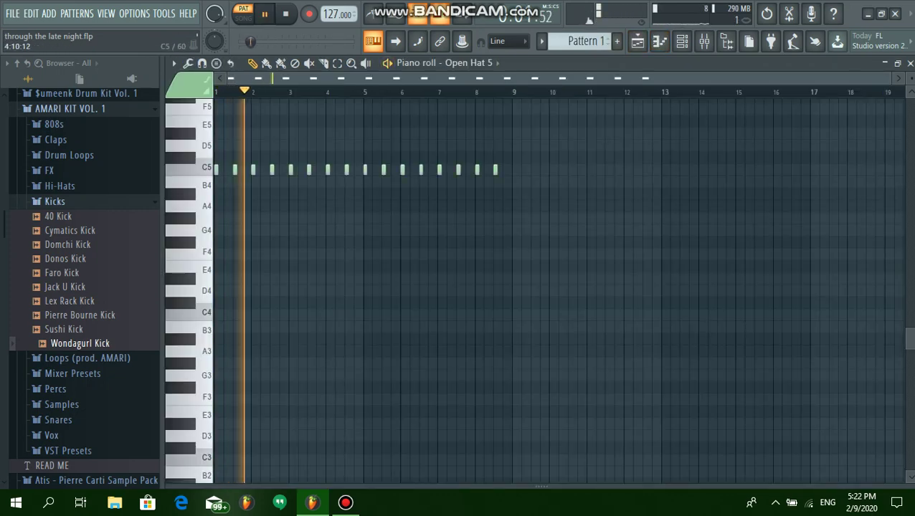
Step: Examine the sampler settings of the Open Hat 5 channel, then close them
{"action": "left_click", "coordinate": [682, 41]}
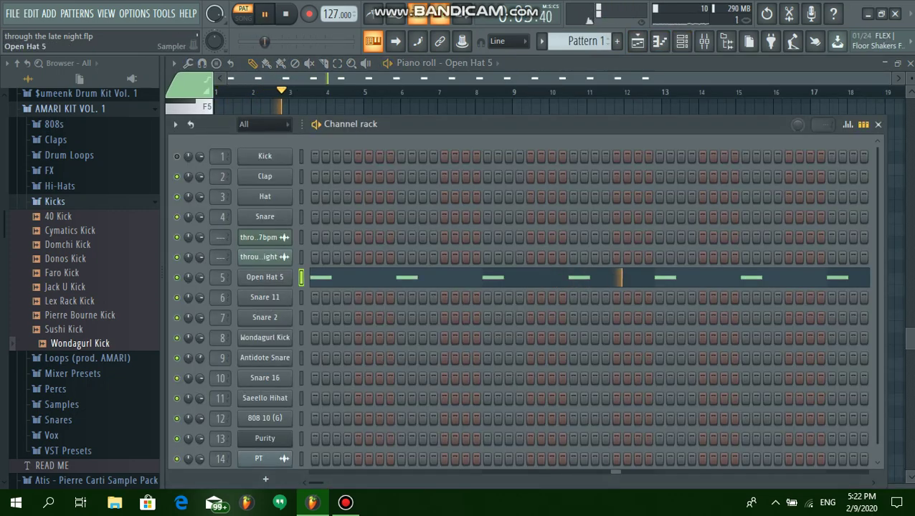
{"action": "left_click", "coordinate": [265, 277]}
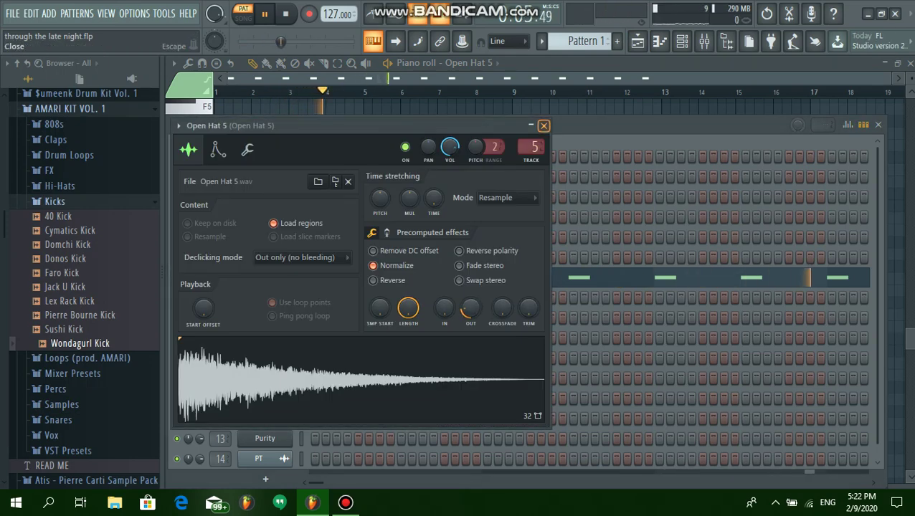
{"action": "left_click", "coordinate": [543, 125]}
Step: Switch to the snares pattern and examine which snare channels it uses in the channel rack
{"action": "left_click", "coordinate": [637, 41]}
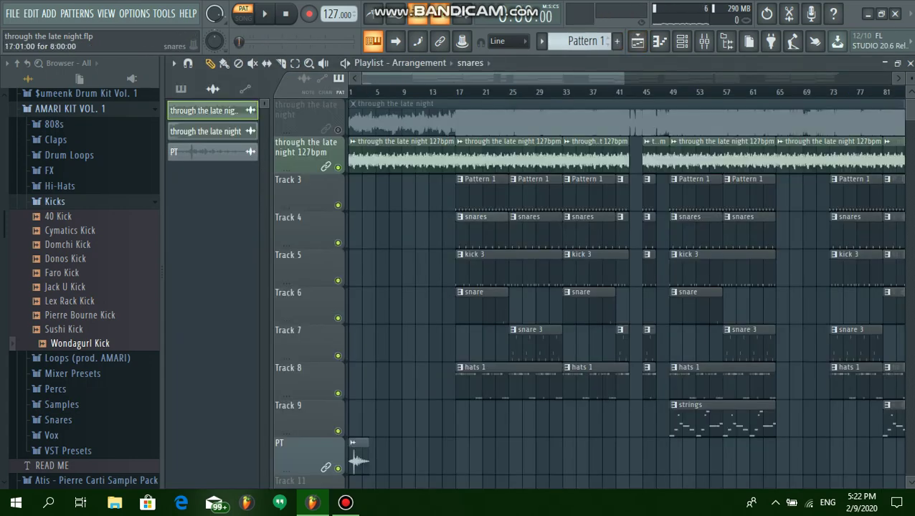
{"action": "left_click", "coordinate": [659, 41]}
{"action": "left_click", "coordinate": [682, 41]}
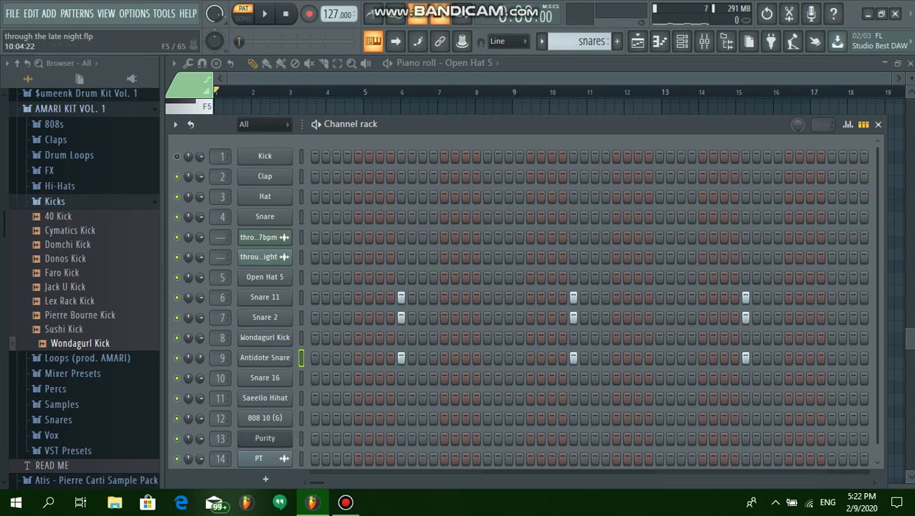
{"action": "key", "text": "F6"}
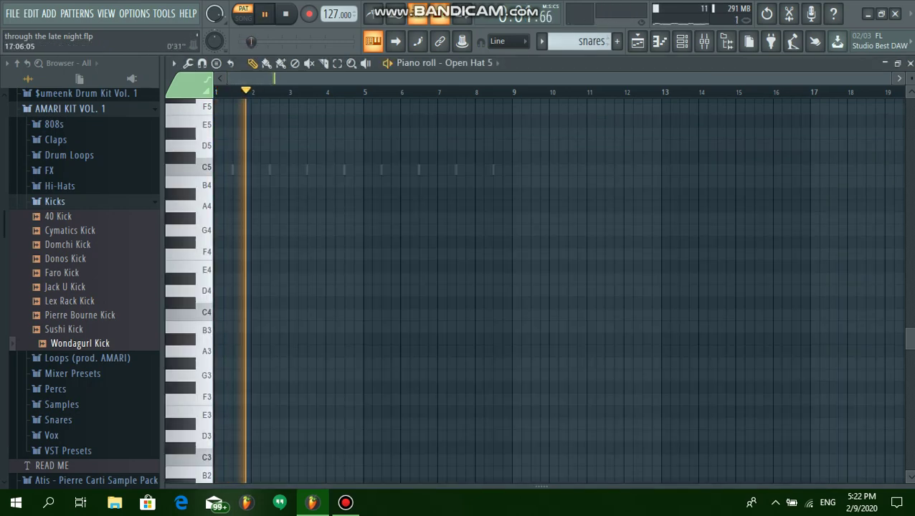
Step: Display the Snare 2 notes of the playing snares pattern in the piano roll
{"action": "key", "text": "Page_Up"}
{"action": "key", "text": "Page_Up"}
{"action": "key", "text": "Page_Up"}
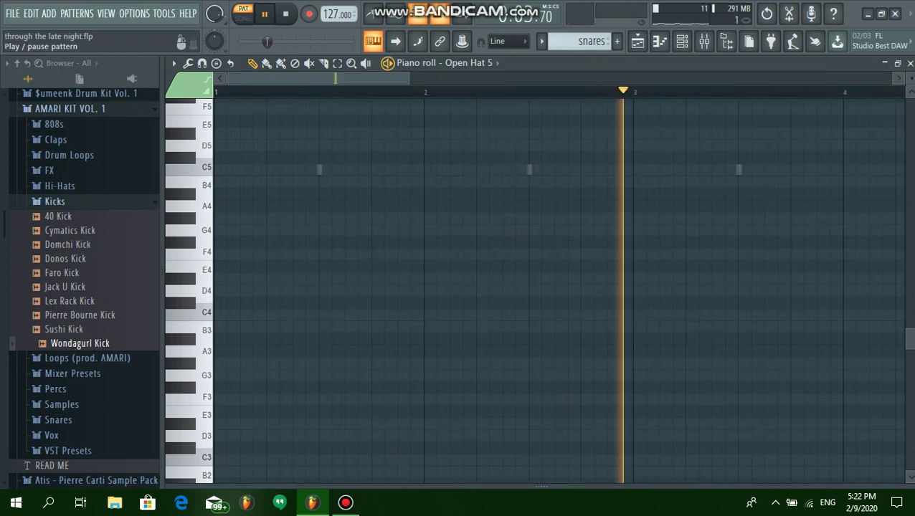
{"action": "left_click", "coordinate": [494, 62]}
{"action": "left_click", "coordinate": [484, 215]}
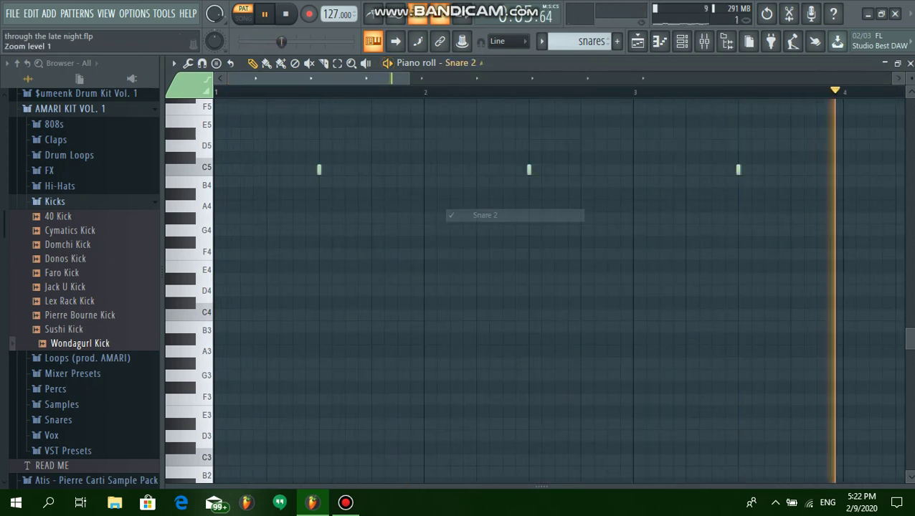
{"action": "mouse_move", "coordinate": [541, 487]}
{"action": "left_mouse_down"}
{"action": "mouse_move", "coordinate": [541, 101]}
{"action": "mouse_move", "coordinate": [541, 487]}
{"action": "left_mouse_up"}
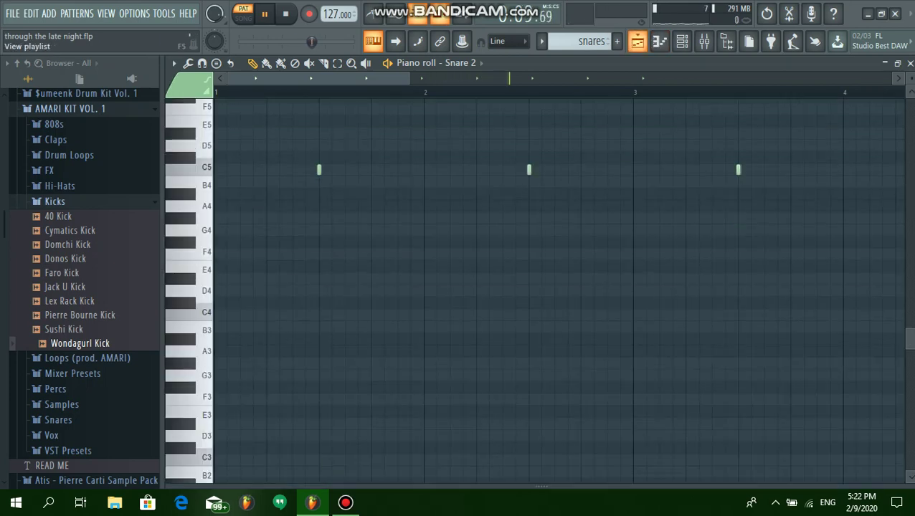
Step: Select the kick 3 pattern in the playlist and display its 808 10 (G) notes in the piano roll
{"action": "key", "text": "F5"}
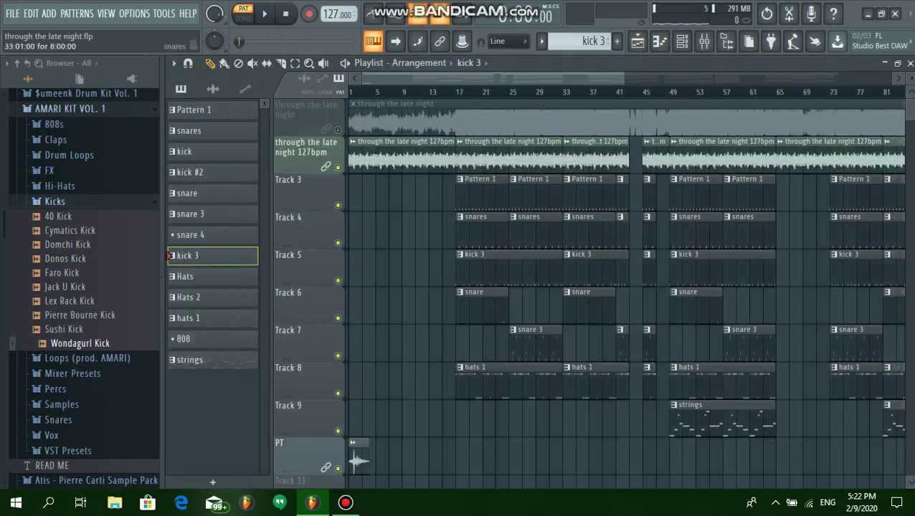
{"action": "key", "text": "F7"}
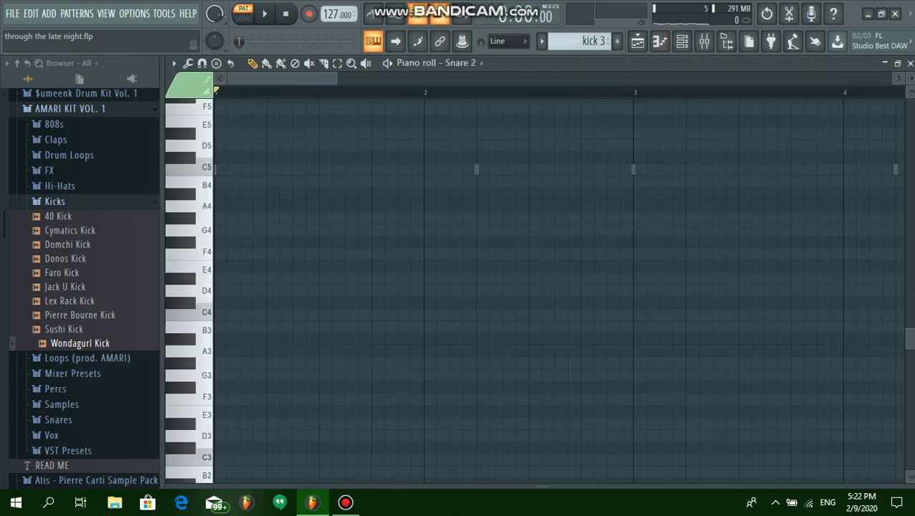
{"action": "left_click", "coordinate": [458, 63]}
{"action": "left_click", "coordinate": [489, 279]}
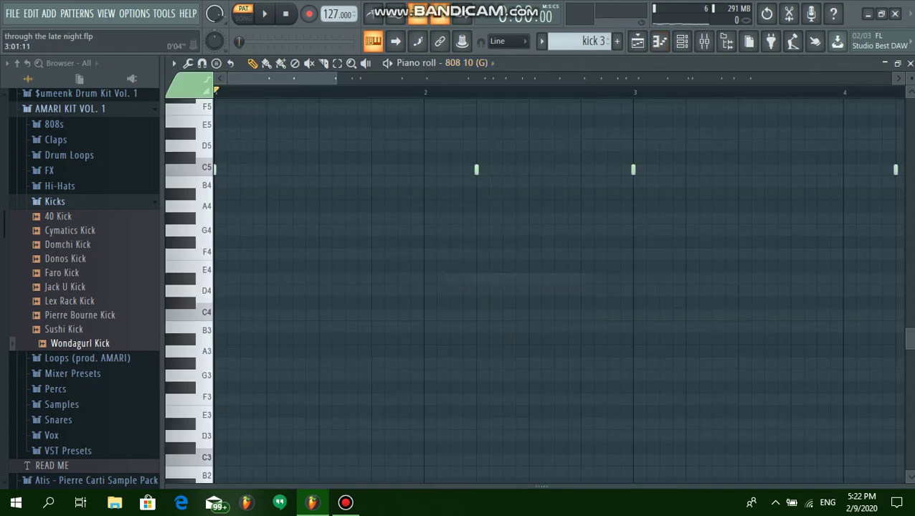
Step: Mute the 808 10 (G) channel and play the kick 3 pattern with only the Wondagurl Kick
{"action": "left_click", "coordinate": [681, 40]}
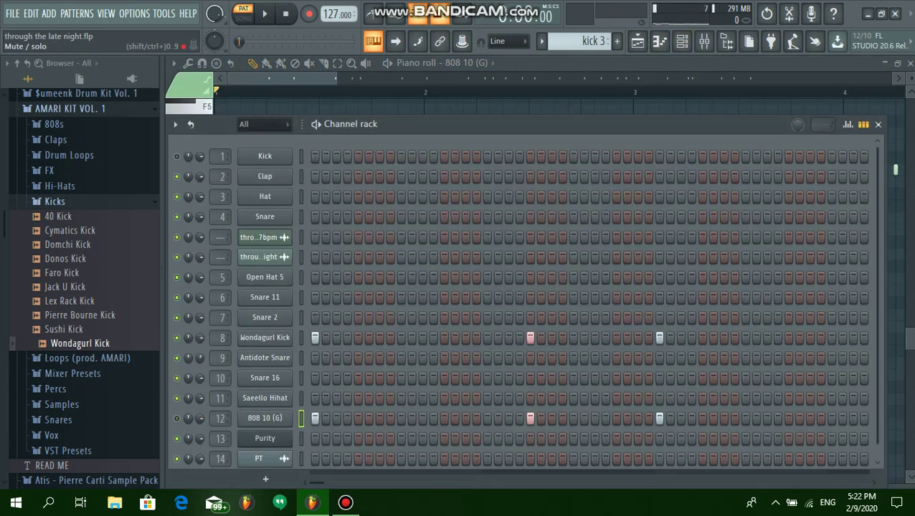
{"action": "key", "text": "F6"}
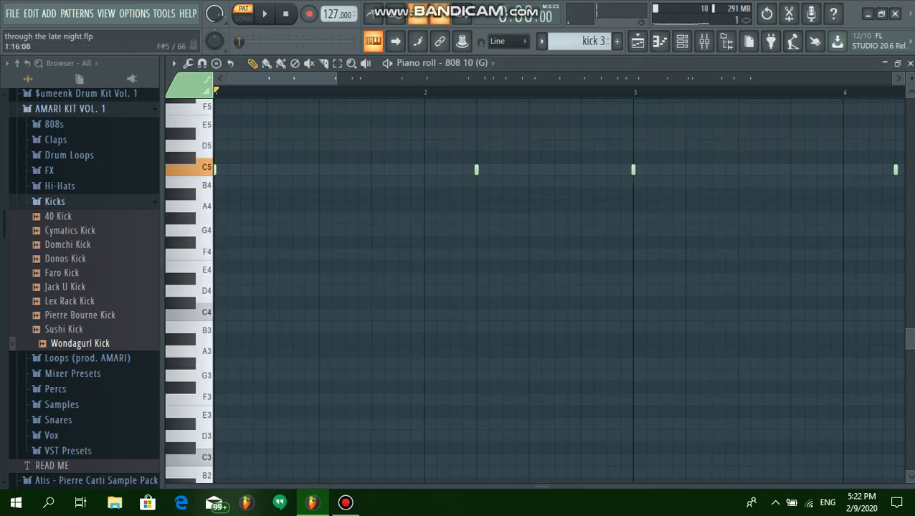
{"action": "scroll", "coordinate": [447, 280], "scroll_direction": "down", "scroll_amount": 4}
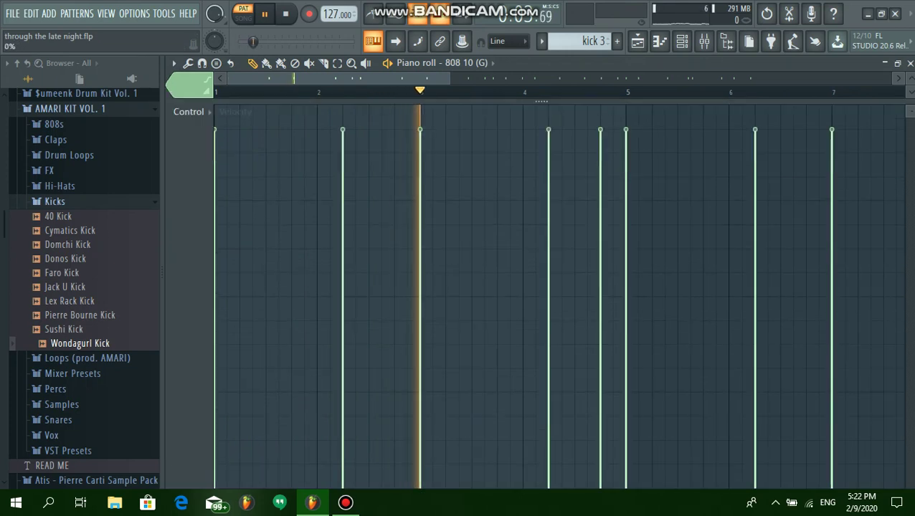
{"action": "scroll", "coordinate": [447, 279], "scroll_direction": "down", "scroll_amount": 3}
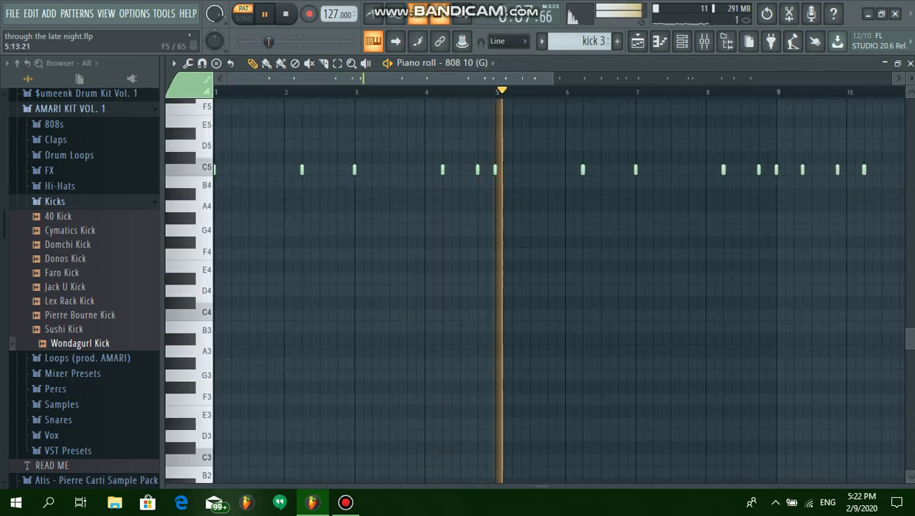
{"action": "scroll", "coordinate": [559, 287], "scroll_direction": "down", "scroll_amount": 1}
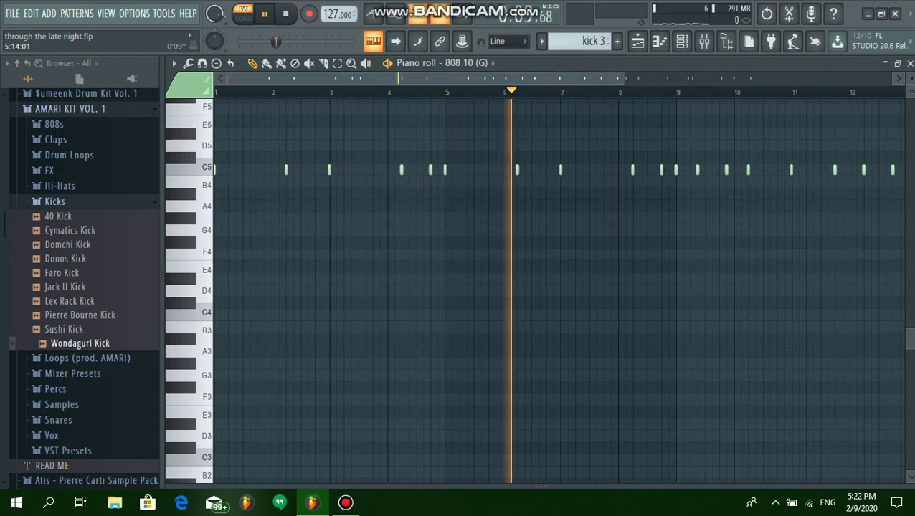
Step: Unmute the 808 10 (G) channel and replay the kick 3 pattern from the start
{"action": "key", "text": "space"}
{"action": "key", "text": "F6"}
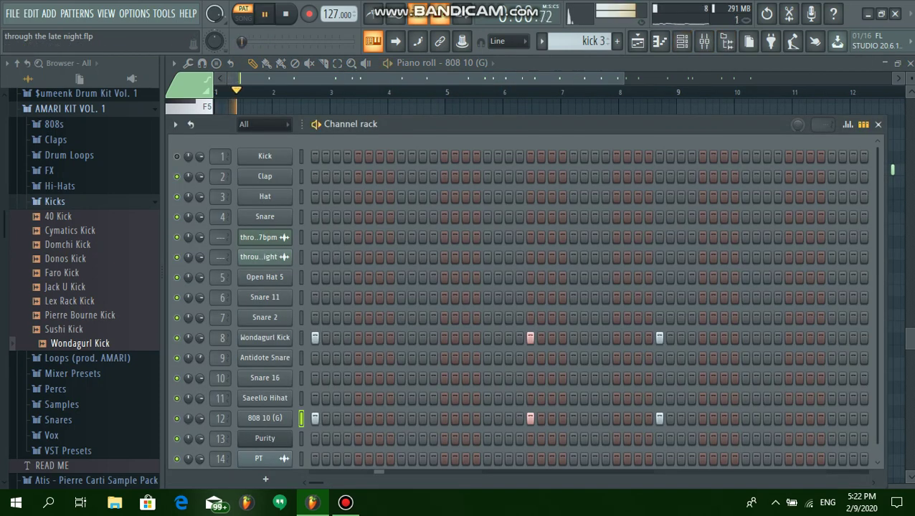
{"action": "key", "text": "F6"}
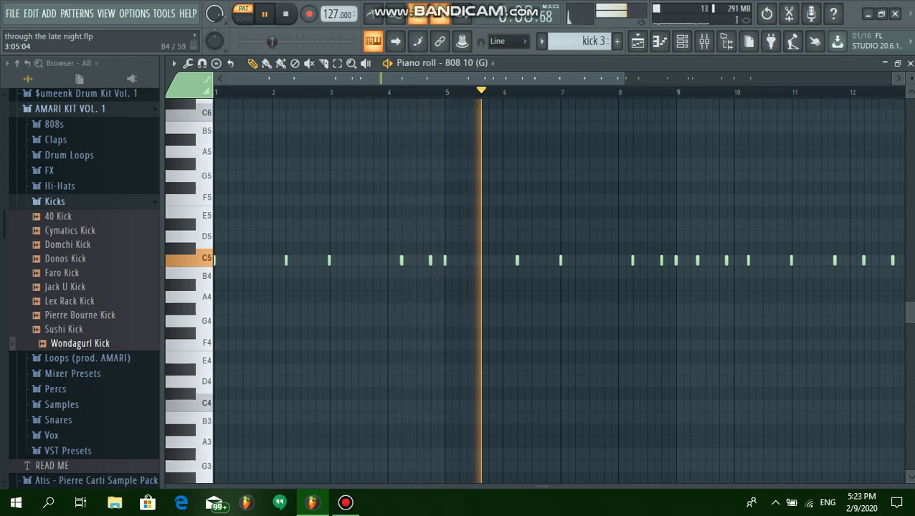
Step: Examine the sampler settings of the 808 10 (G) channel and return to its notes in the piano roll
{"action": "key", "text": "F6"}
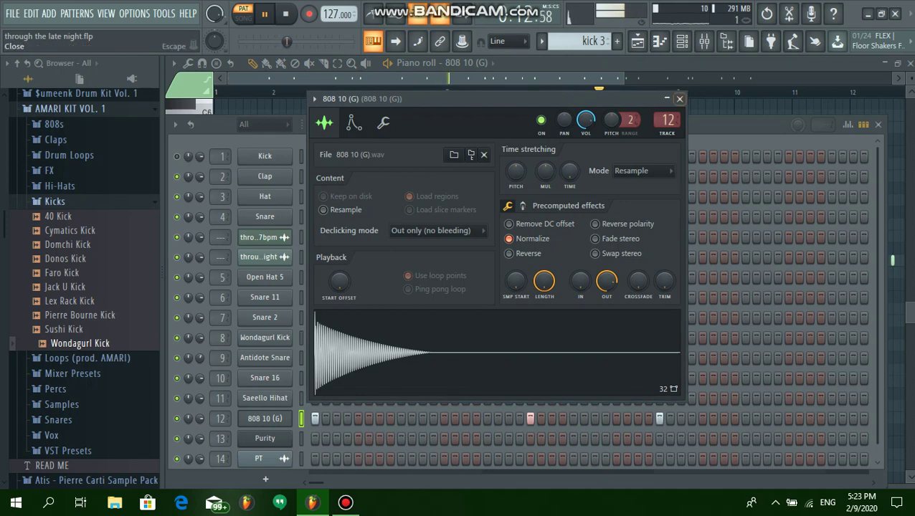
{"action": "key", "text": "Escape"}
{"action": "key", "text": "F6"}
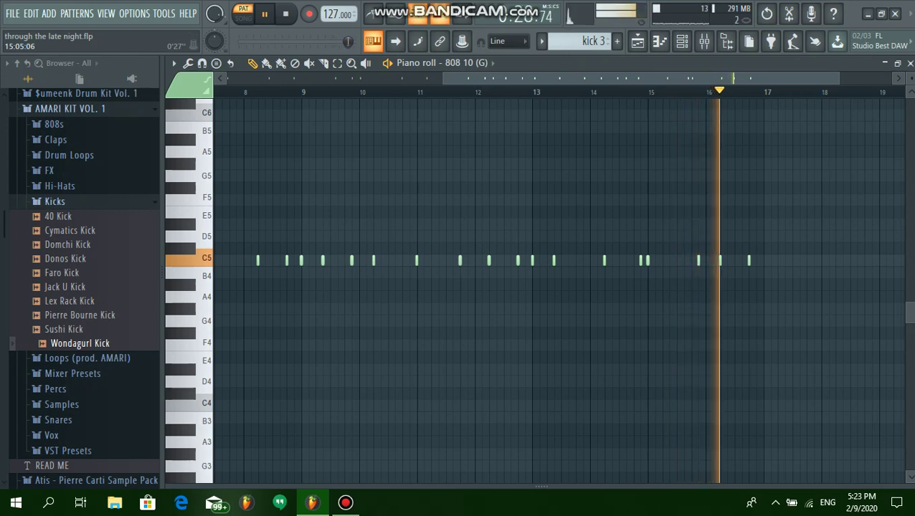
Step: Switch to the hats 1 pattern and play through its Saeello Hihat notes in the piano roll
{"action": "left_click", "coordinate": [541, 41]}
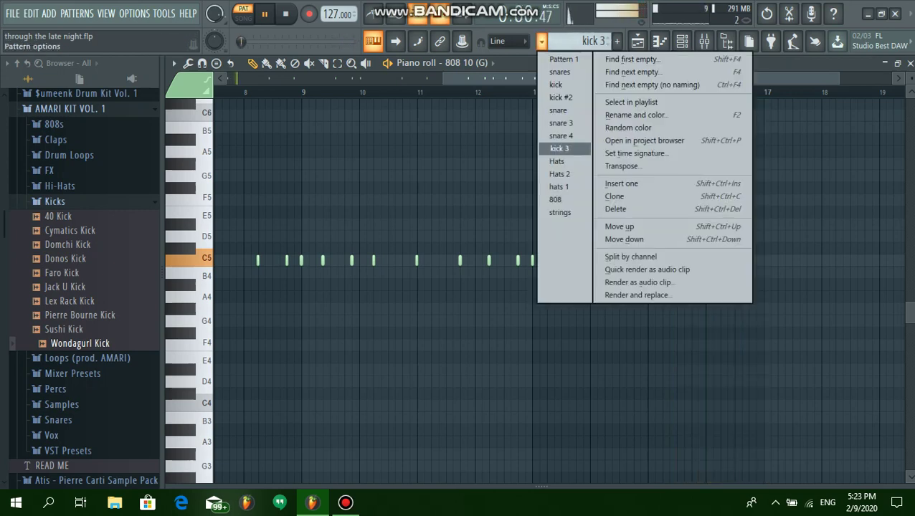
{"action": "left_click", "coordinate": [558, 161]}
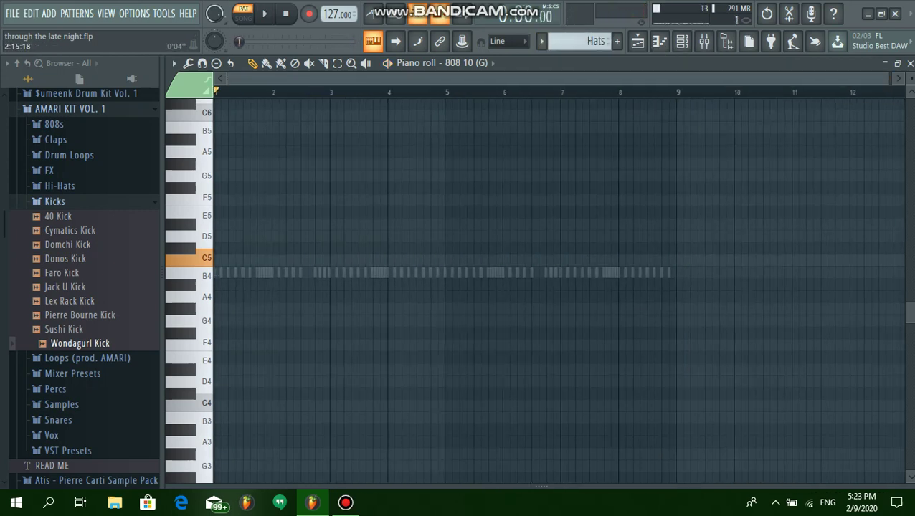
{"action": "left_click", "coordinate": [541, 41]}
{"action": "left_click", "coordinate": [558, 187]}
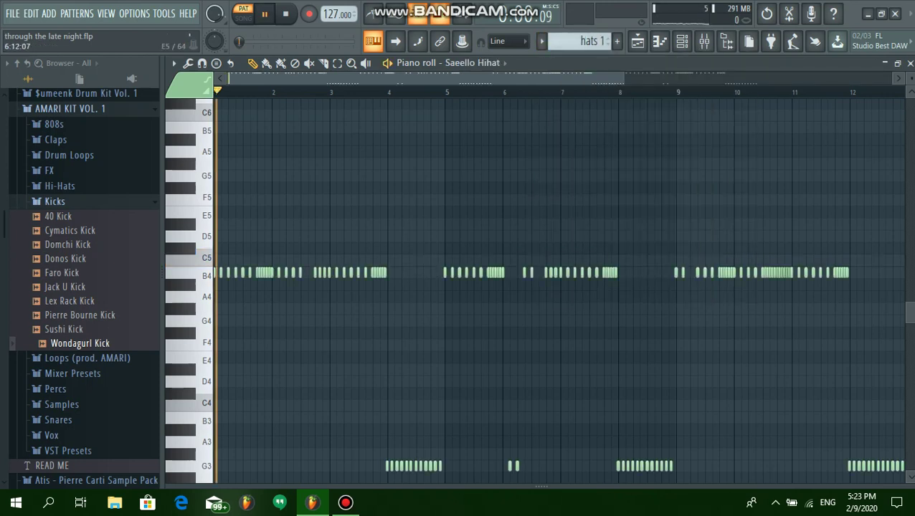
{"action": "scroll", "coordinate": [544, 216], "scroll_direction": "down", "scroll_amount": 2}
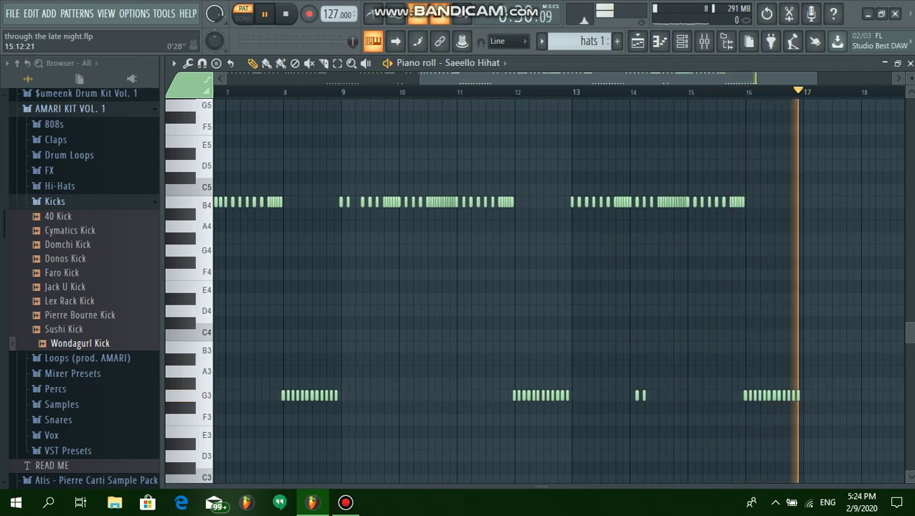
{"action": "key", "text": "space"}
Step: Switch to the snare 3 pattern, check its Snare 16 channel, and play its notes through in the piano roll
{"action": "left_click", "coordinate": [541, 41]}
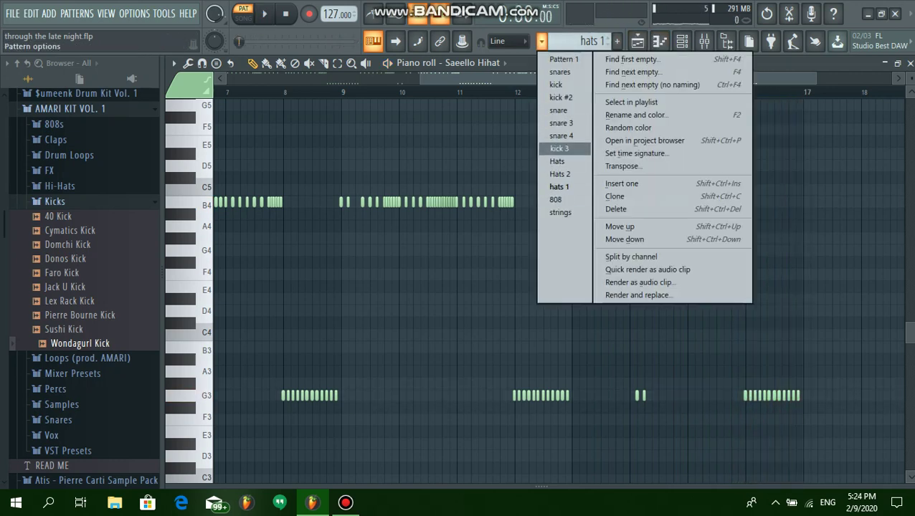
{"action": "left_click", "coordinate": [561, 123]}
{"action": "scroll", "coordinate": [545, 287], "scroll_direction": "left", "scroll_amount": 6}
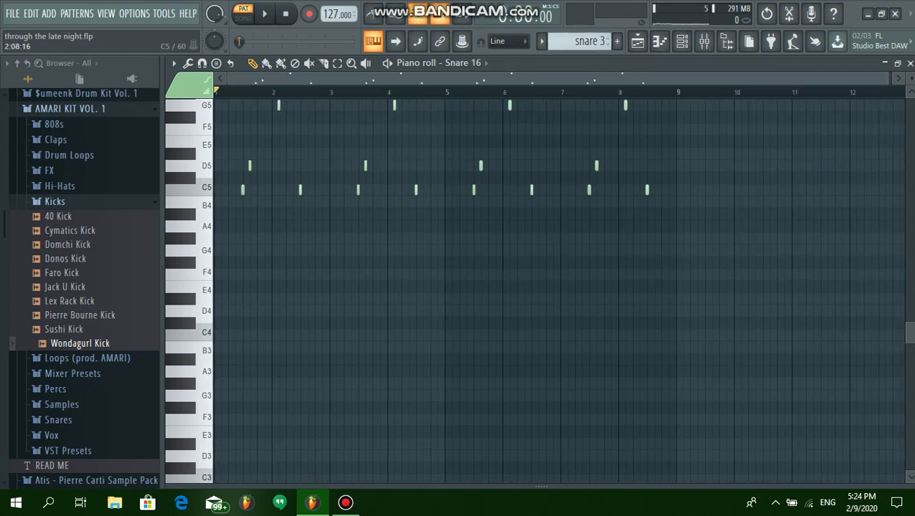
{"action": "scroll", "coordinate": [545, 287], "scroll_direction": "up", "scroll_amount": 3}
{"action": "left_click", "coordinate": [682, 41]}
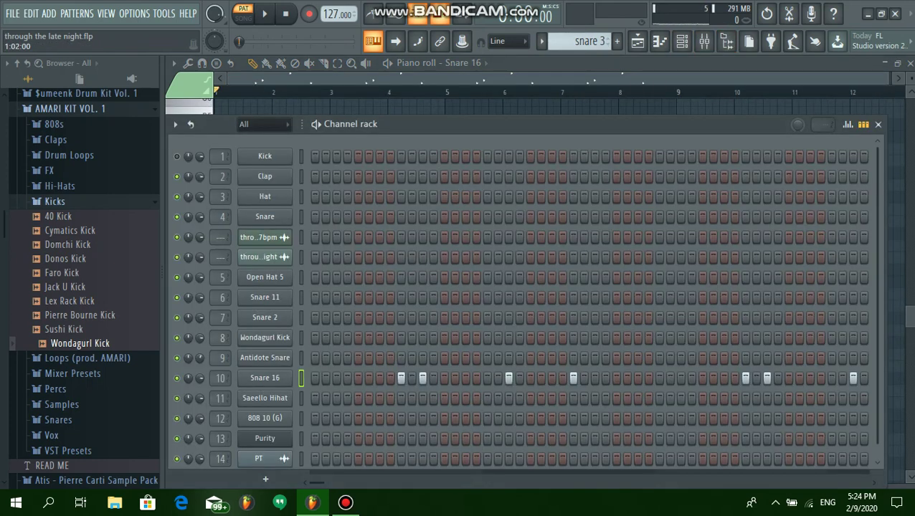
{"action": "key", "text": "F6"}
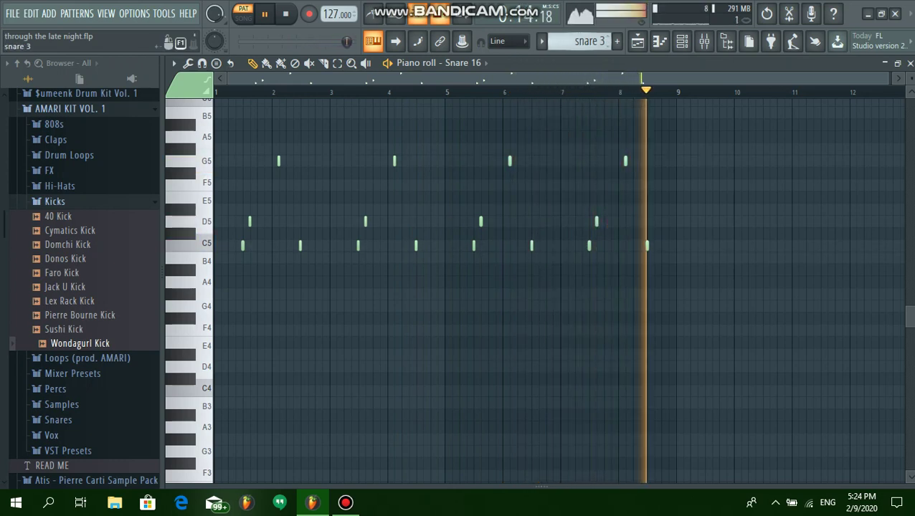
{"action": "key", "text": "space"}
Step: Switch to the strings pattern and open the Purity instrument to show its selected string preset
{"action": "left_click", "coordinate": [541, 41]}
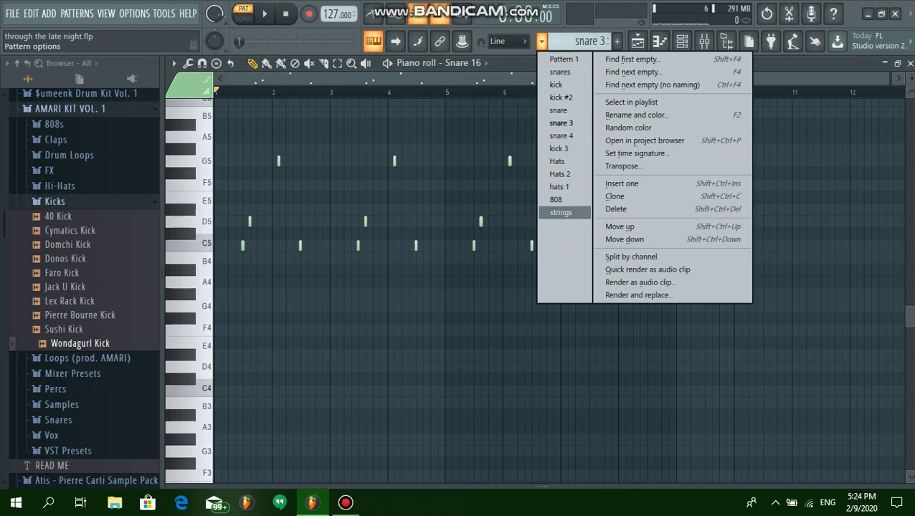
{"action": "left_click", "coordinate": [561, 213]}
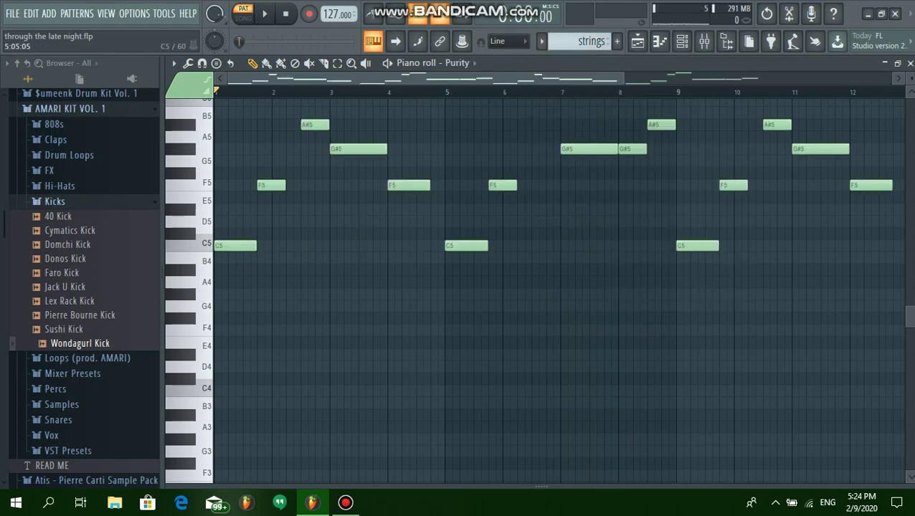
{"action": "left_click", "coordinate": [682, 41]}
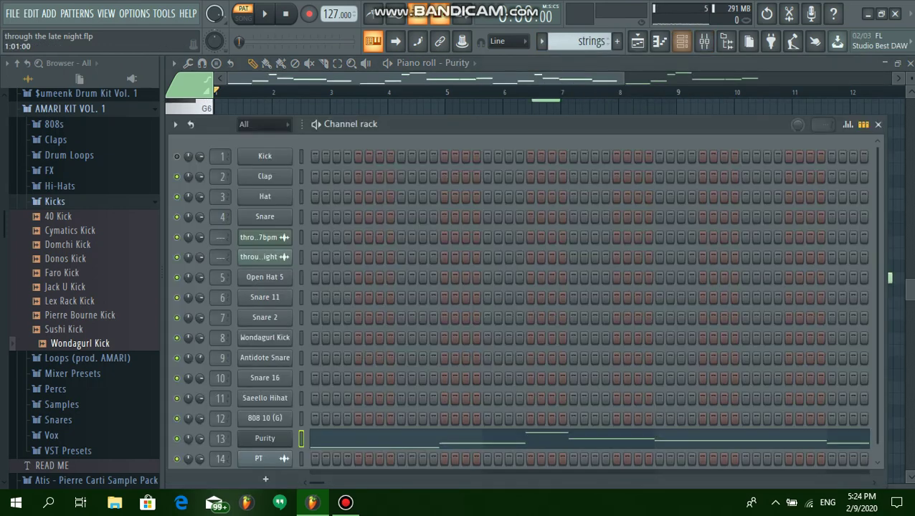
{"action": "left_click", "coordinate": [264, 438]}
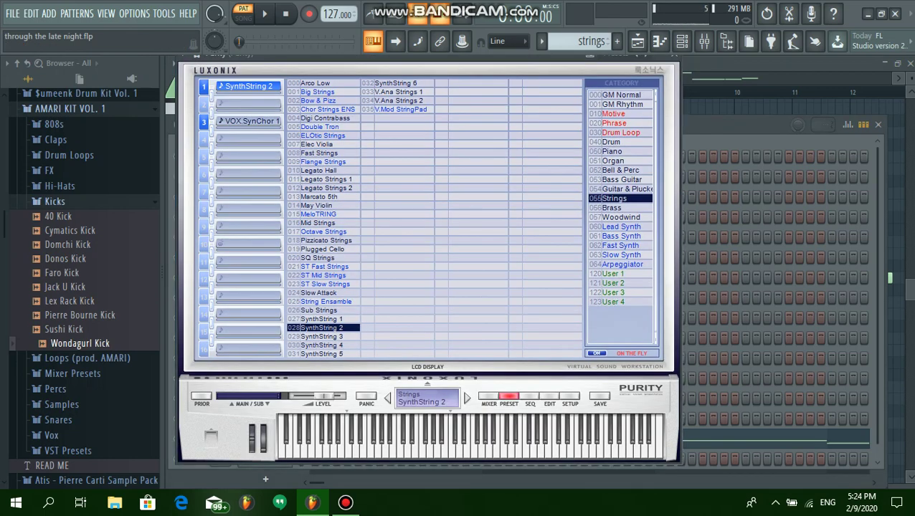
Step: Examine the Fruity Parametric EQ 2 curve on the Purity mixer track and close the effect
{"action": "left_click", "coordinate": [682, 41]}
{"action": "left_click", "coordinate": [704, 40]}
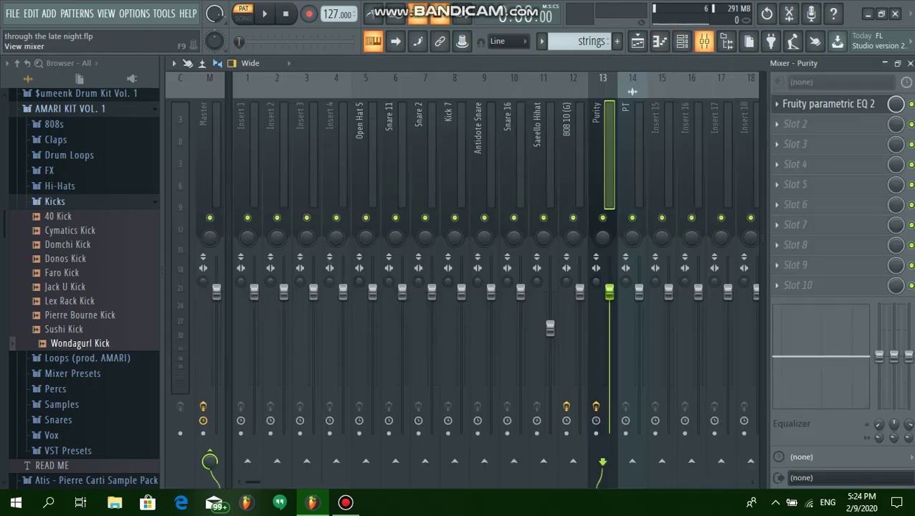
{"action": "left_click", "coordinate": [829, 104]}
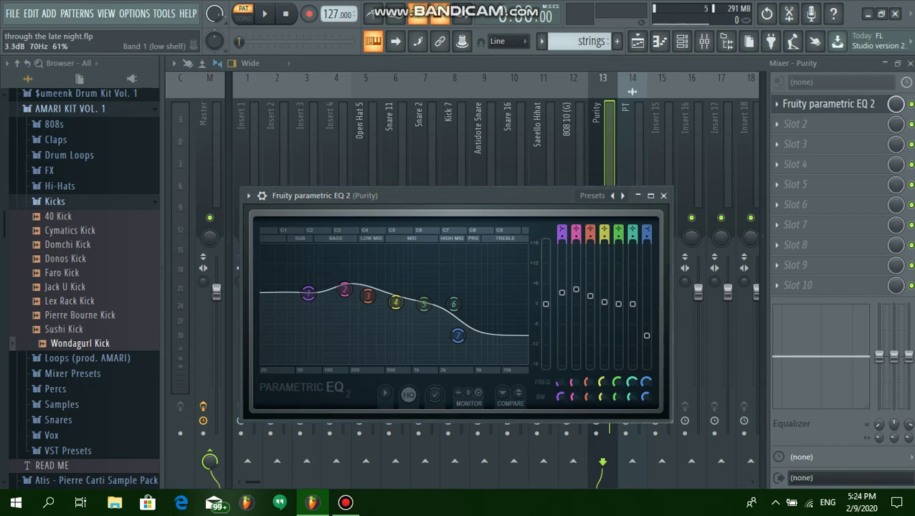
{"action": "left_click", "coordinate": [663, 195]}
Step: Play through the strings pattern's Purity notes in the piano roll, following the melody to its end
{"action": "left_click", "coordinate": [660, 41]}
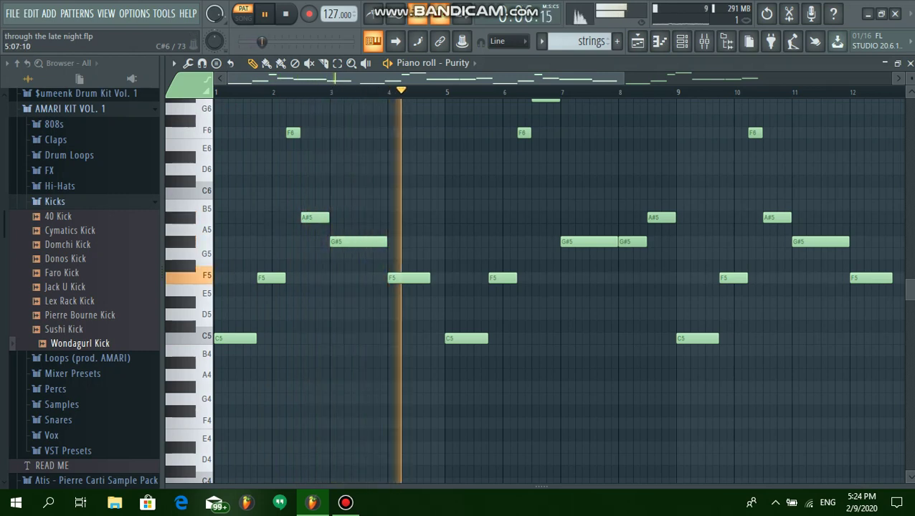
{"action": "scroll", "coordinate": [559, 287], "scroll_direction": "up", "scroll_amount": 3}
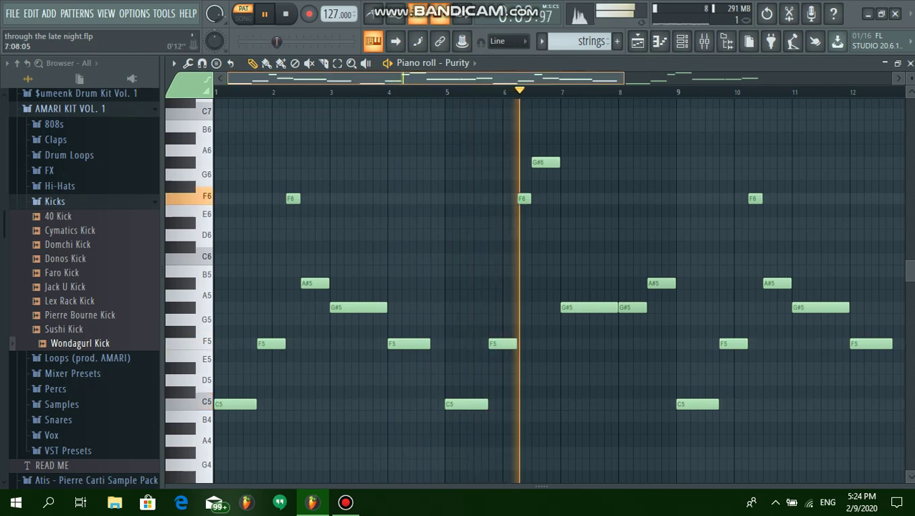
{"action": "scroll", "coordinate": [559, 286], "scroll_direction": "down", "scroll_amount": 2}
{"action": "scroll", "coordinate": [560, 287], "scroll_direction": "right", "scroll_amount": 4}
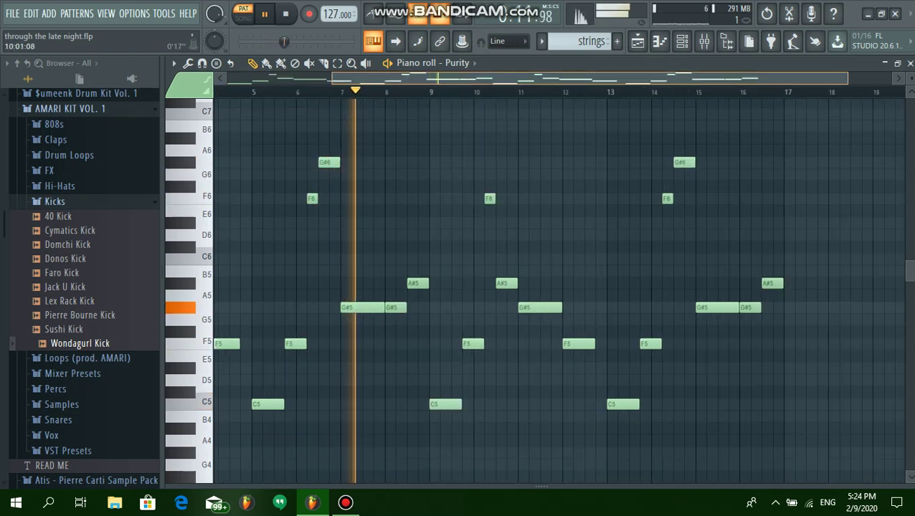
{"action": "scroll", "coordinate": [559, 287], "scroll_direction": "left", "scroll_amount": 1}
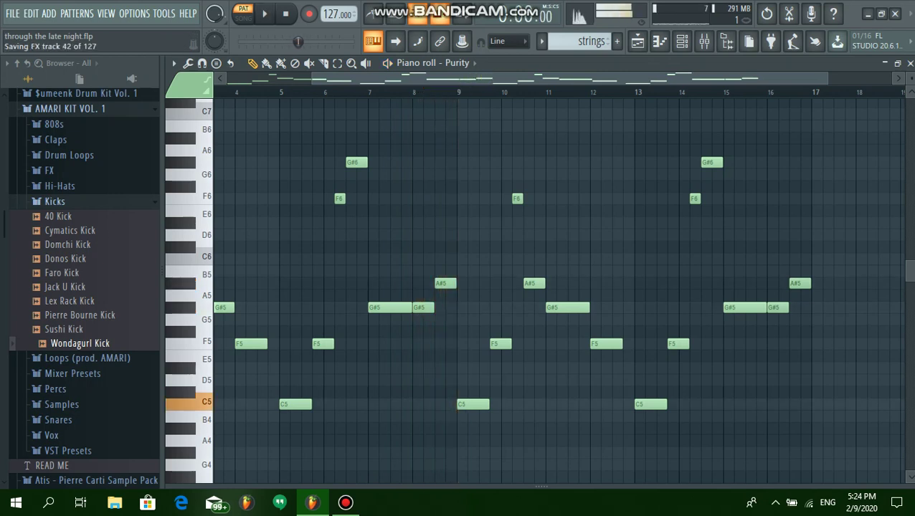
Step: Mute the "through the late night 127bpm" track in the playlist and play the drum patterns without it in song mode
{"action": "left_click", "coordinate": [638, 41]}
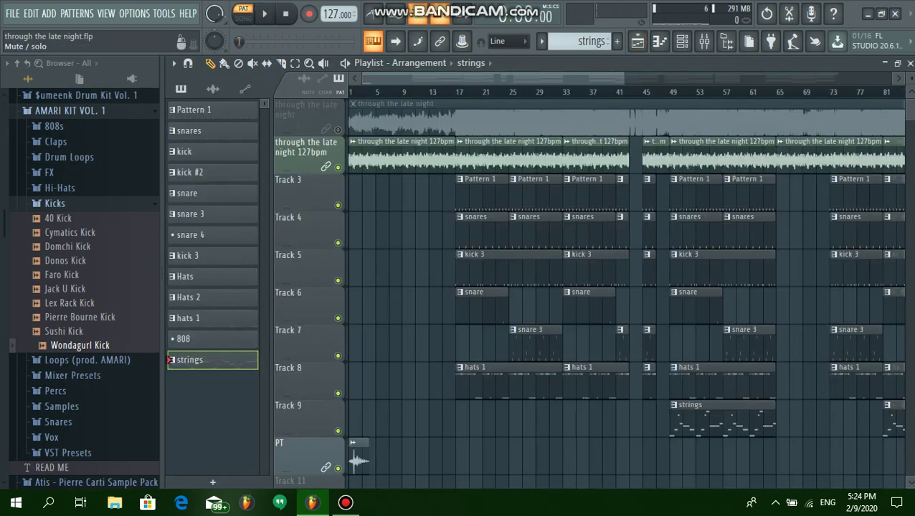
{"action": "left_click", "coordinate": [338, 167]}
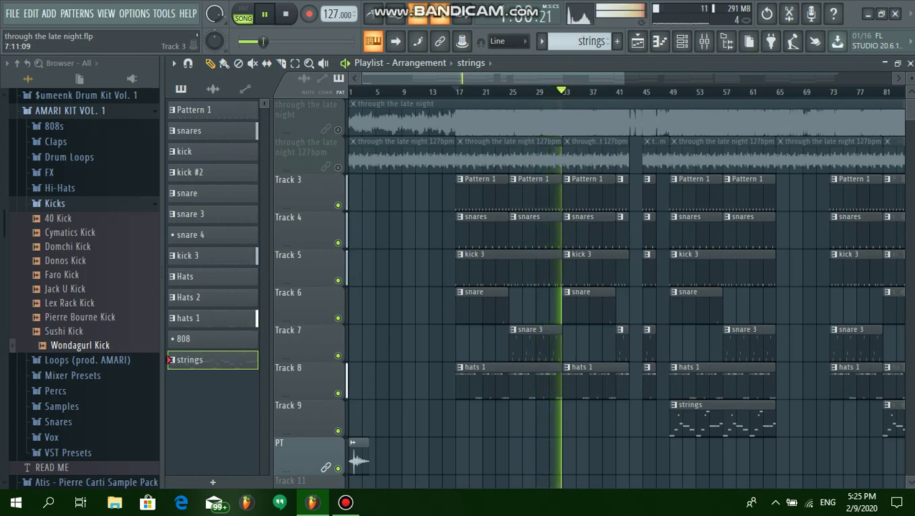
{"action": "key", "text": "space"}
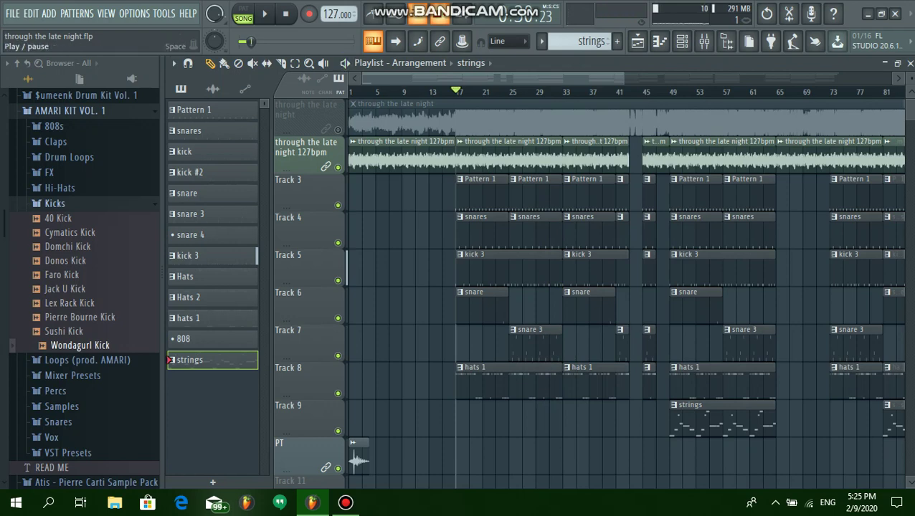
Step: Turn on continuous scrolling in the playlist and play the full arrangement from its beginning
{"action": "key", "text": "Home"}
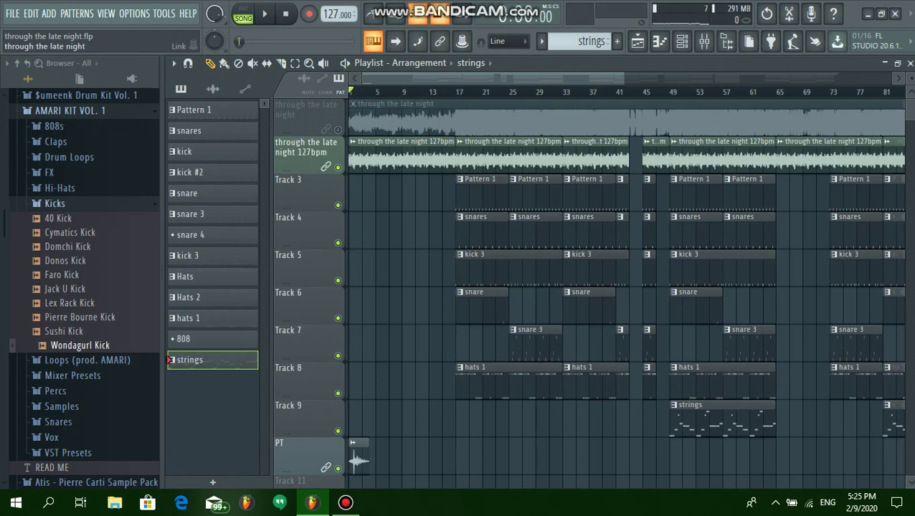
{"action": "scroll", "coordinate": [587, 286], "scroll_direction": "down", "scroll_amount": 1}
{"action": "left_click_drag", "start_coordinate": [621, 78], "coordinate": [391, 77]}
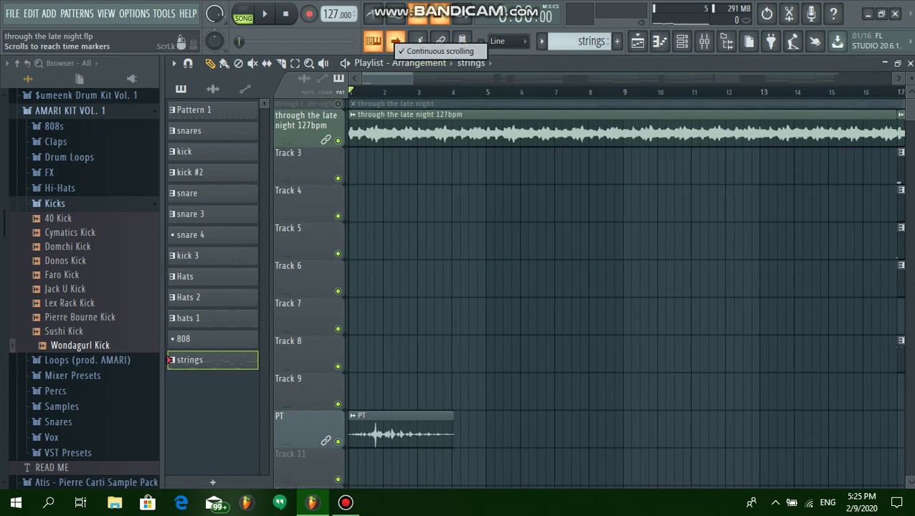
{"action": "key", "text": "space"}
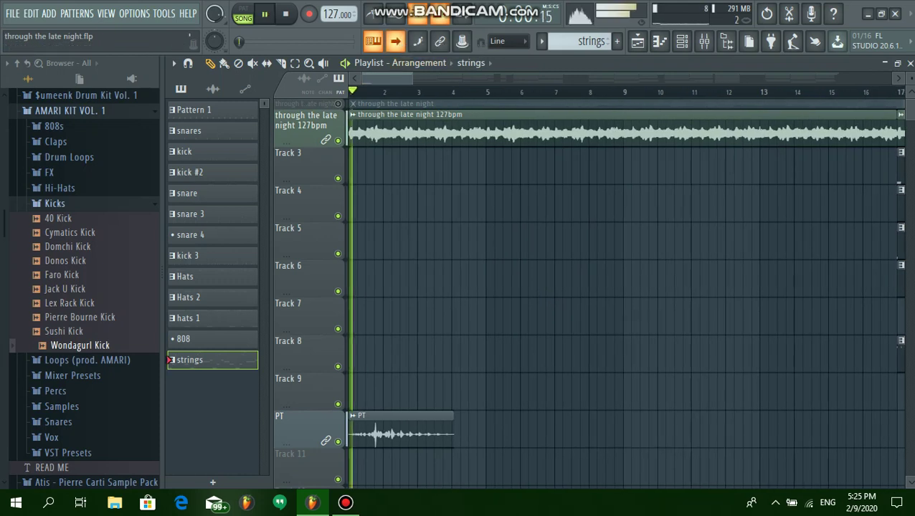